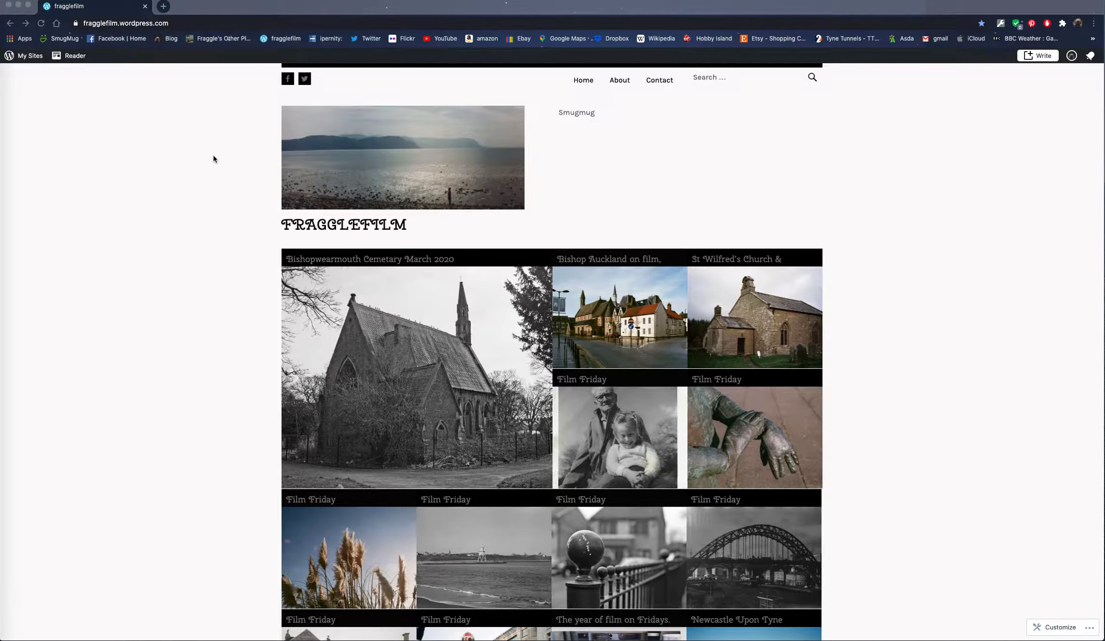
Open the fragglefilm site's admin dashboard from My Sites in the WordPress bar.
left_click(29, 57)
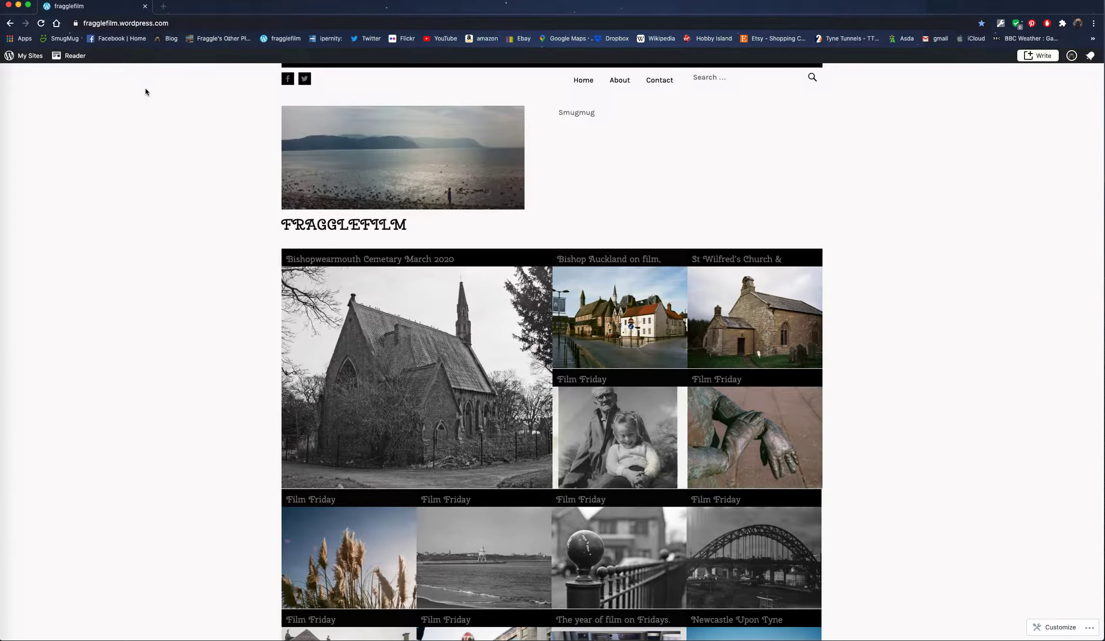
left_click(31, 56)
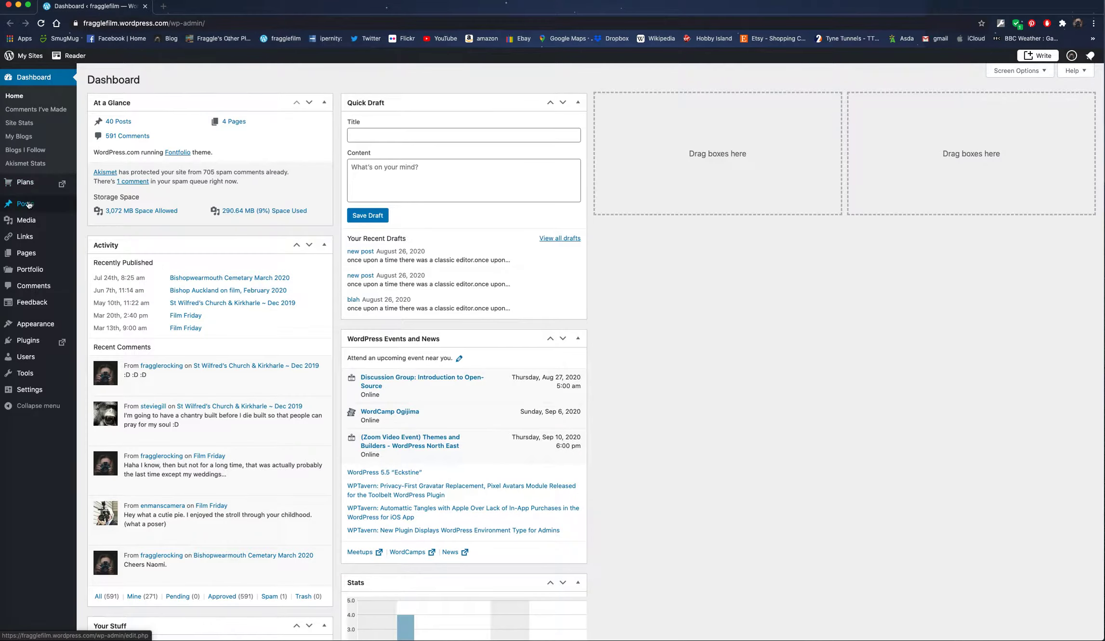
Open All Posts, try a new Classic Editor post, then return and reopen Add New's editor choices.
mouse_move(30, 204)
left_click(103, 205)
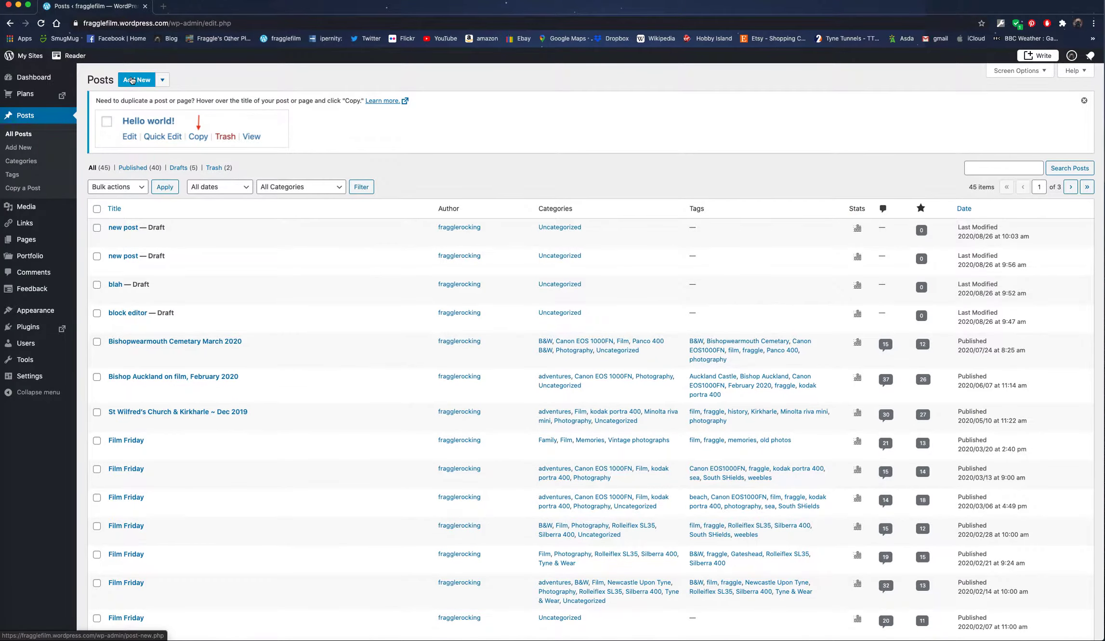
left_click(162, 80)
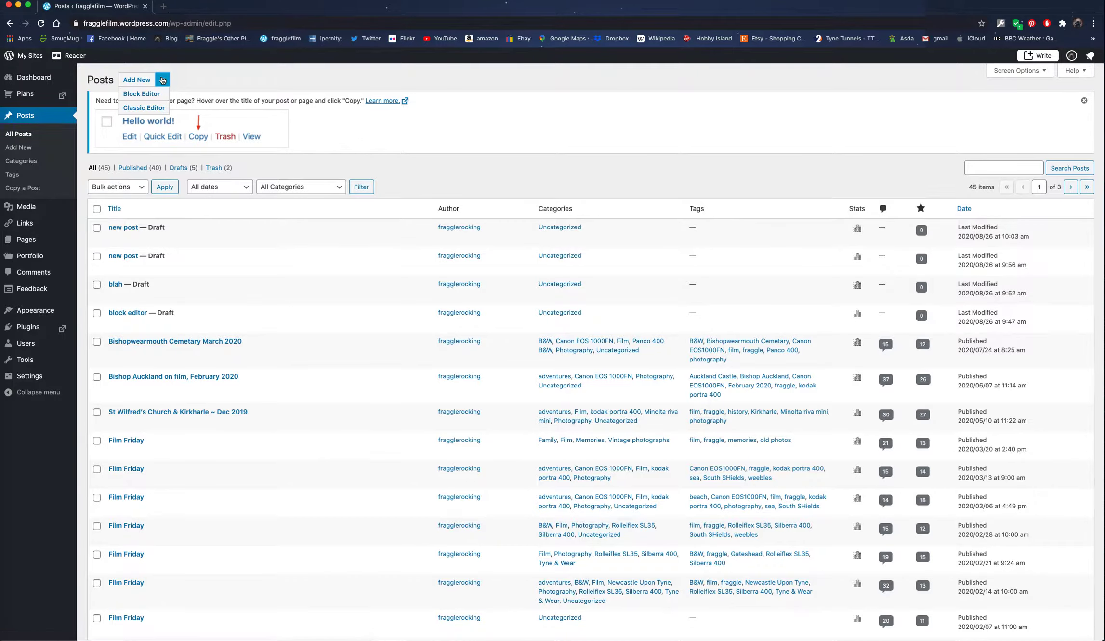
left_click(156, 108)
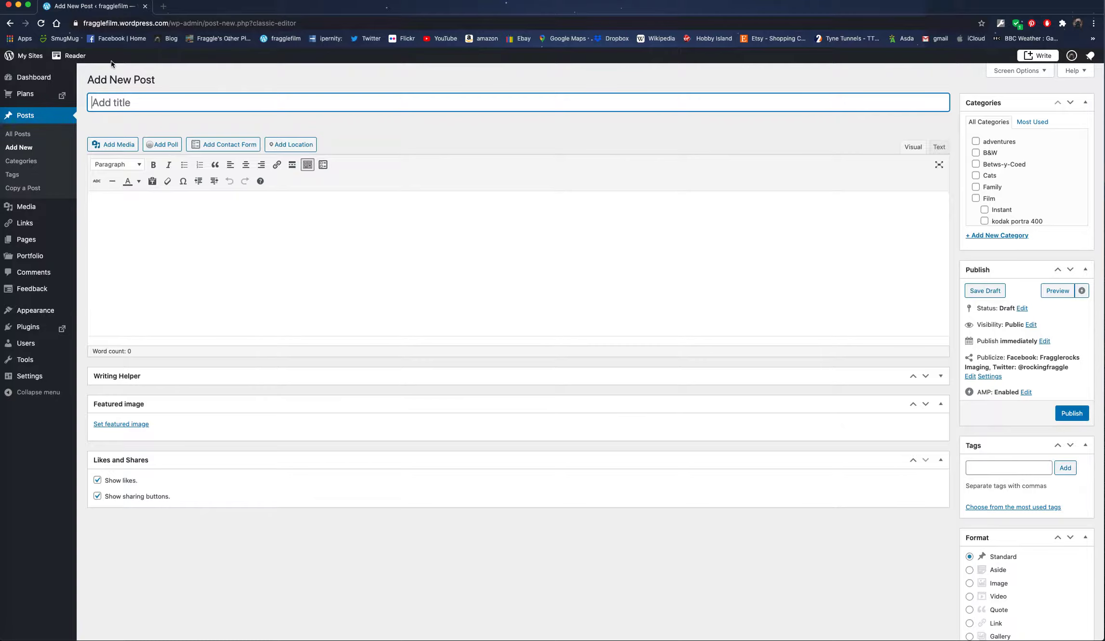
left_click(25, 115)
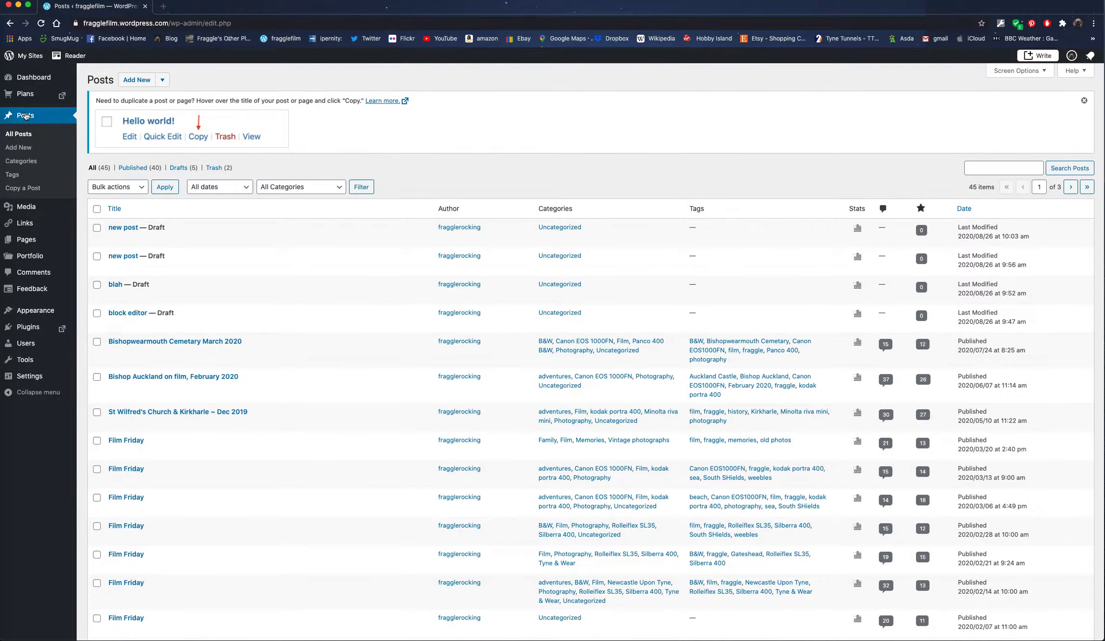
left_click(163, 81)
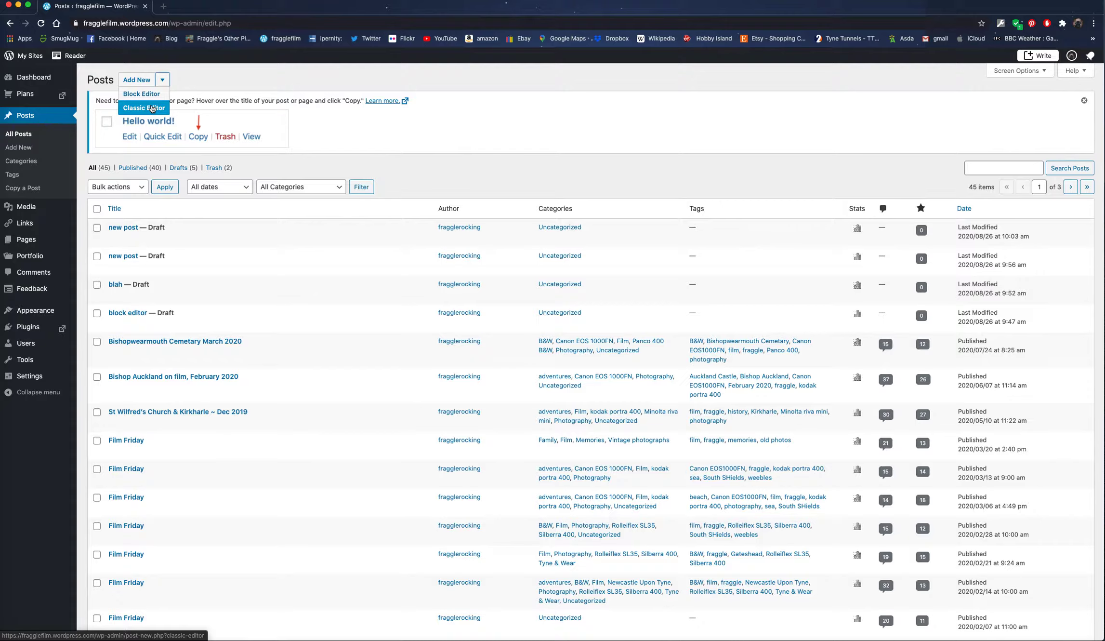
Start a Block Editor post titled 'title', insert a Classic block and place the cursor inside it.
left_click(140, 94)
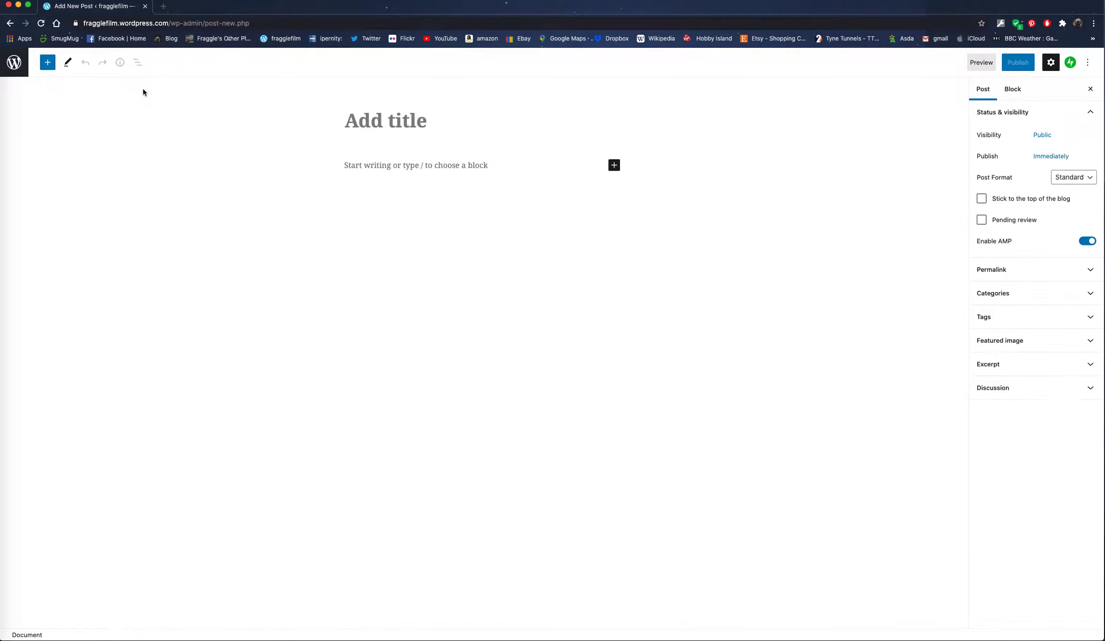
type("tit")
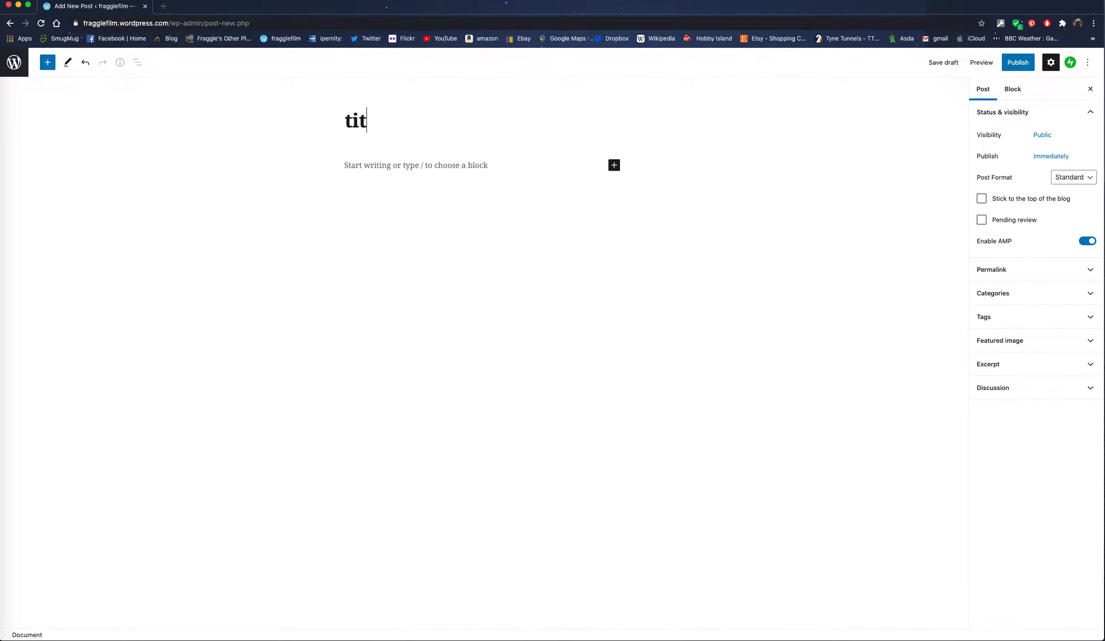
type("le")
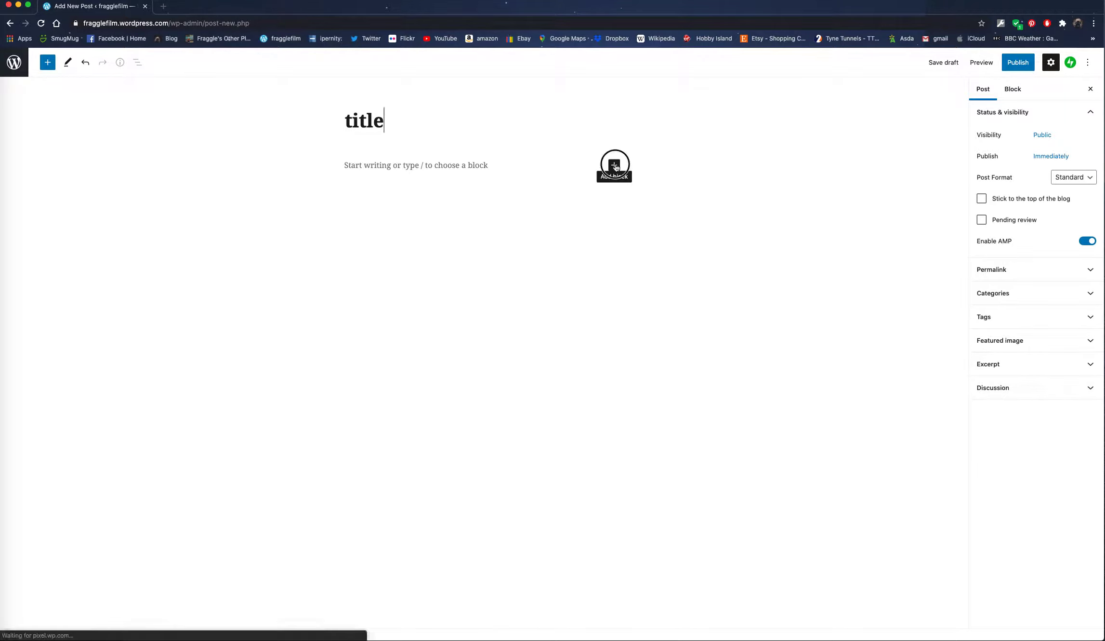
left_click(615, 165)
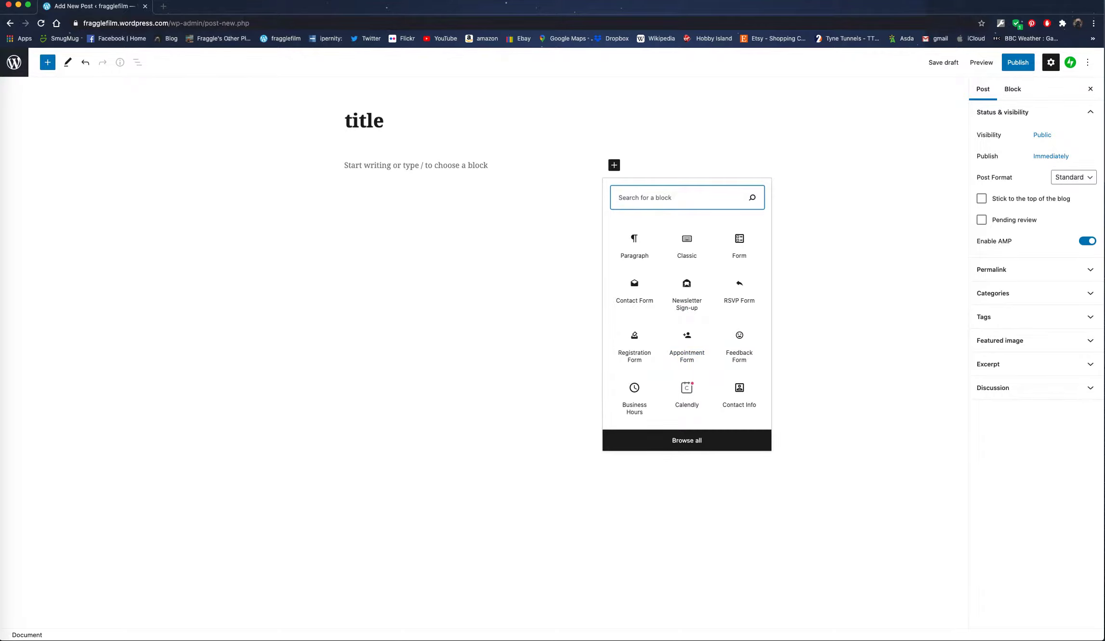
type("classic")
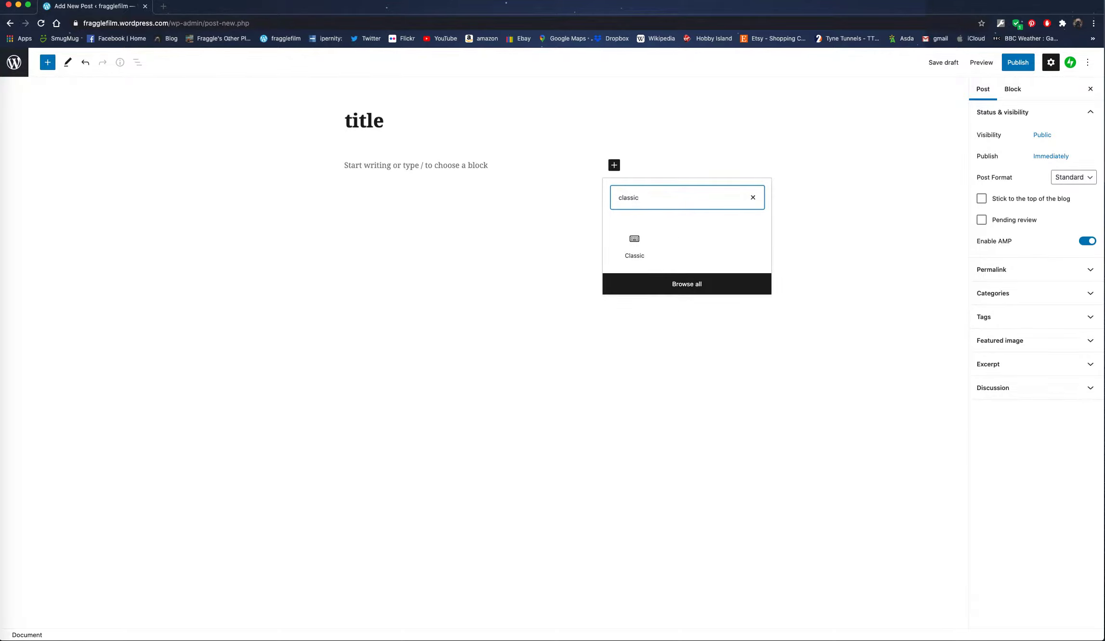
left_click(634, 242)
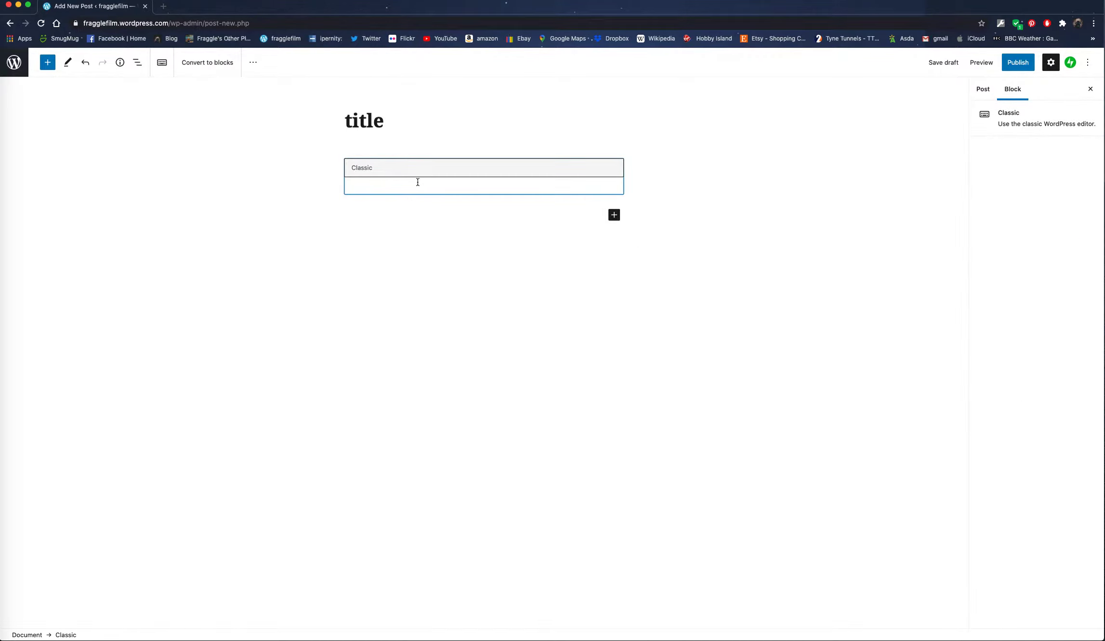
left_click(385, 167)
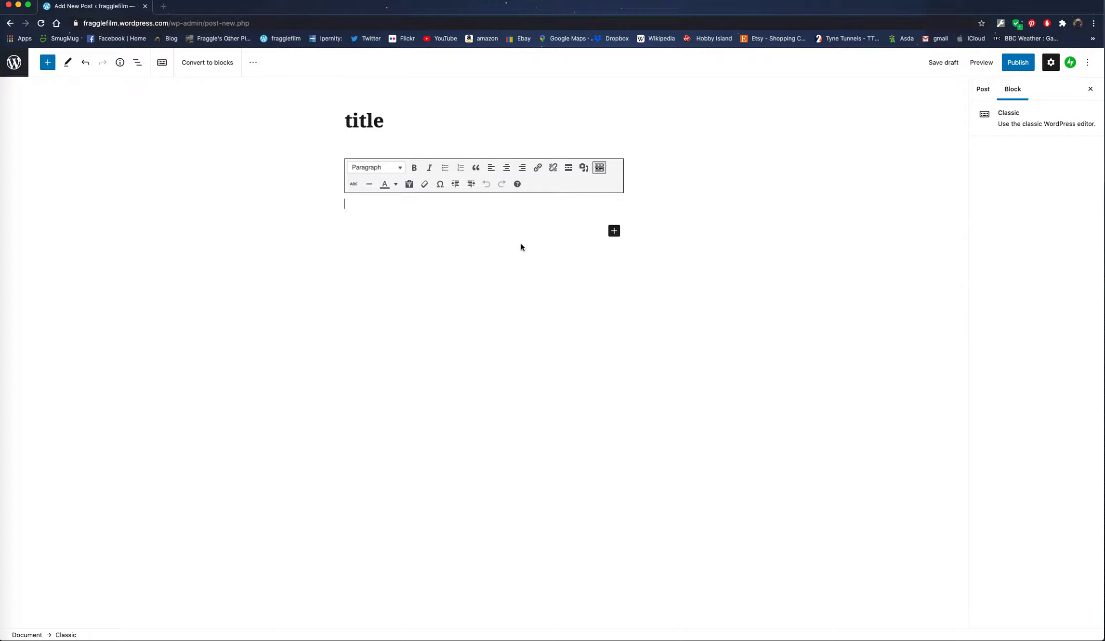
Paste the sample sentence several times and bold the phrase 'classic editor.' in the first paragraph.
type("once upon a time there was a classic editor.")
type("once upon a time there was a classic editor.")
type("once upon a time there was a classic editor.")
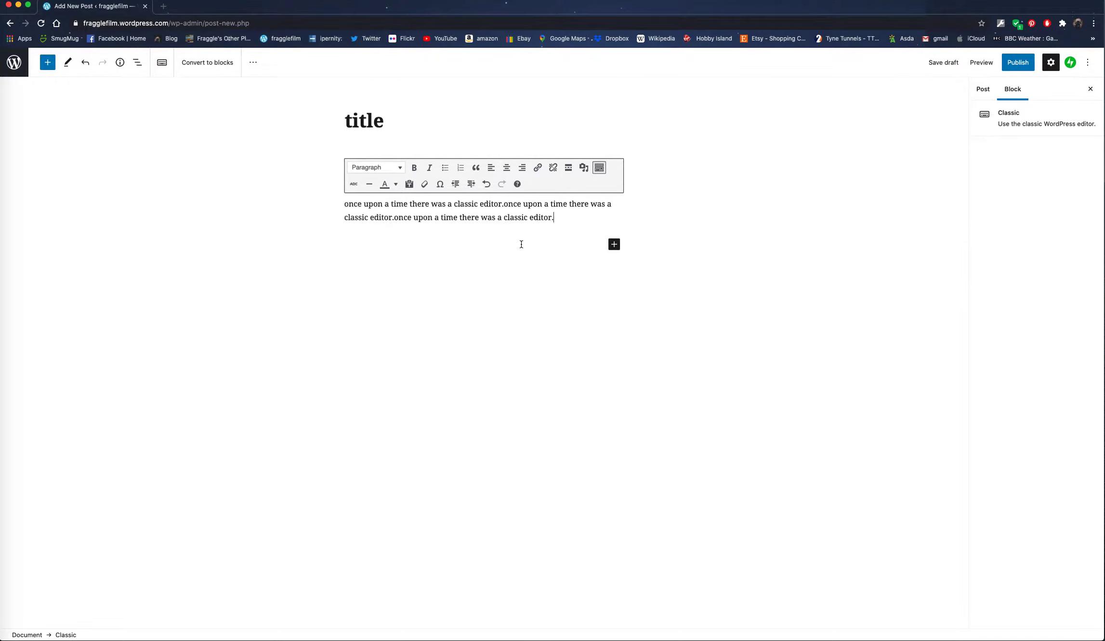
type("once upon a time there was a classic editor.")
type("once upon a time there was a classic editor.")
type("once upon a time there was a classic editor.")
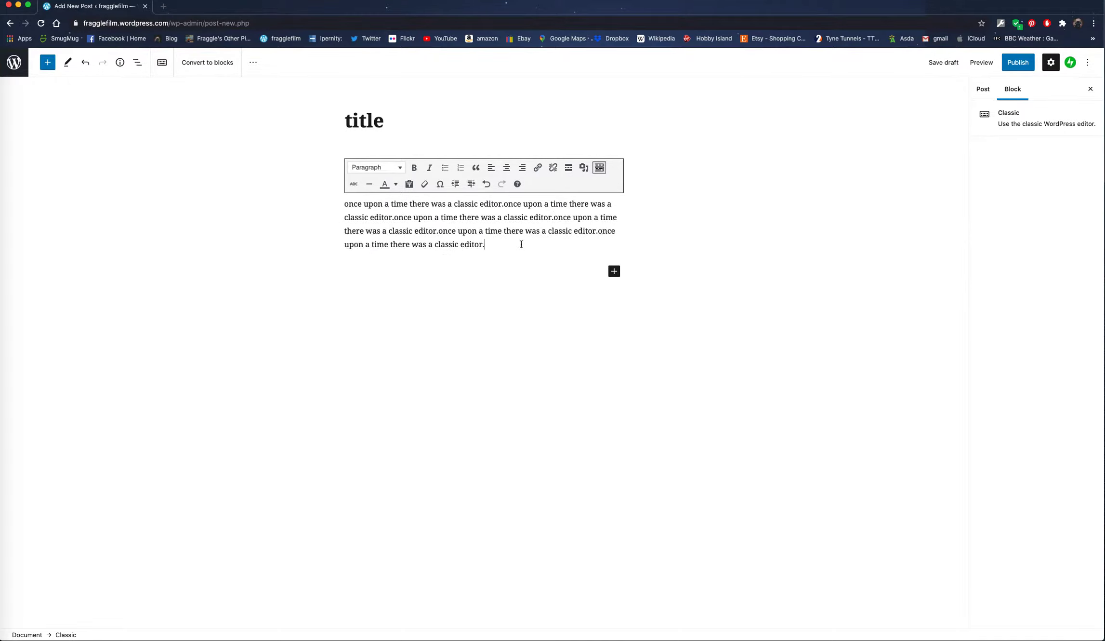
type("once upon a time there was a classic editor.")
type("once upon a time there was a classic editor.")
type("once upon a time there was a classic editor.")
type("once upon a time there was a classic editor.")
type("once upon a time there was a classic editor.")
type("once upon a time there was a classic editor.")
type("once upon a time there was a classic editor.")
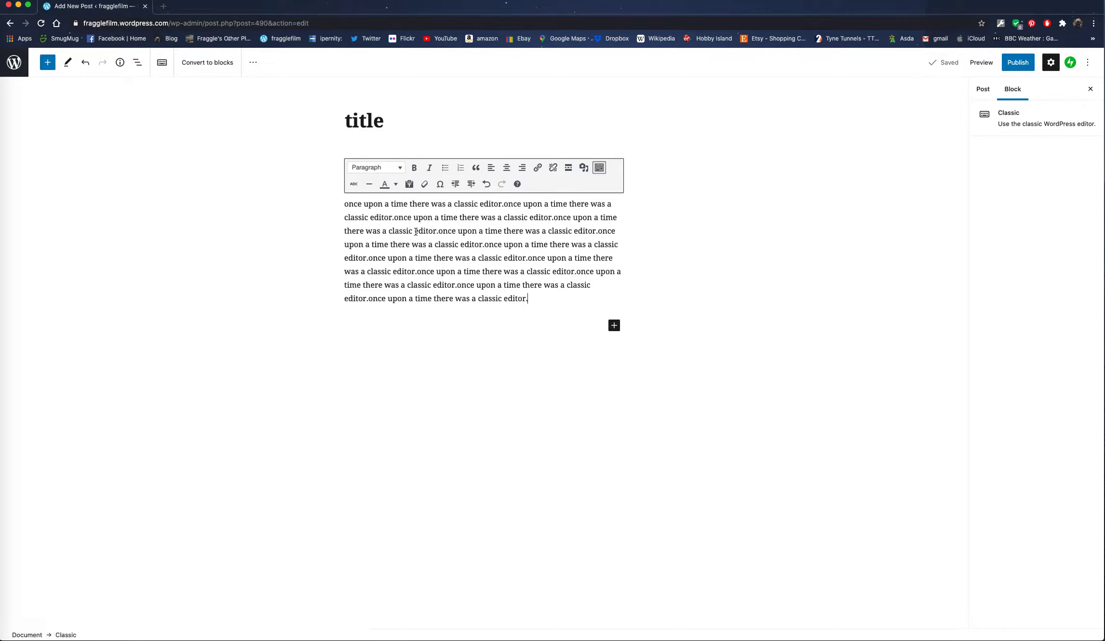
left_click(388, 231)
left_click_drag(388, 230, 439, 230)
left_click(414, 167)
Add a second paragraph of pasted sample sentences, deleting the stray 'v' at the end.
left_click(541, 300)
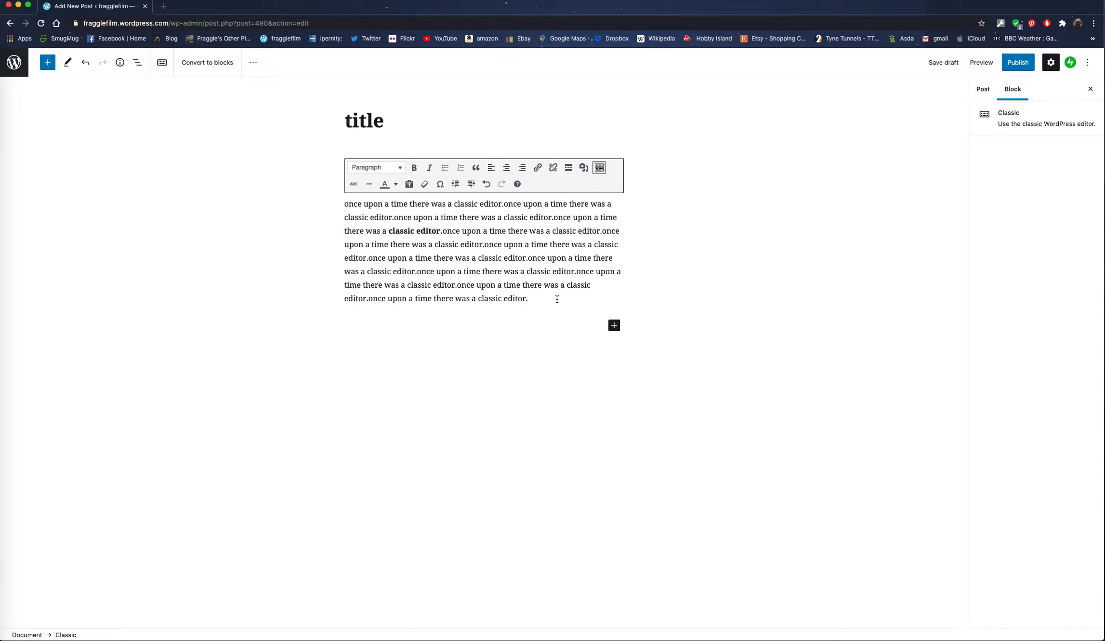
key("Return")
type("once upon a time there was a classic editor.")
key("super+v")
key("super+v")
key("super+v")
key("super+v")
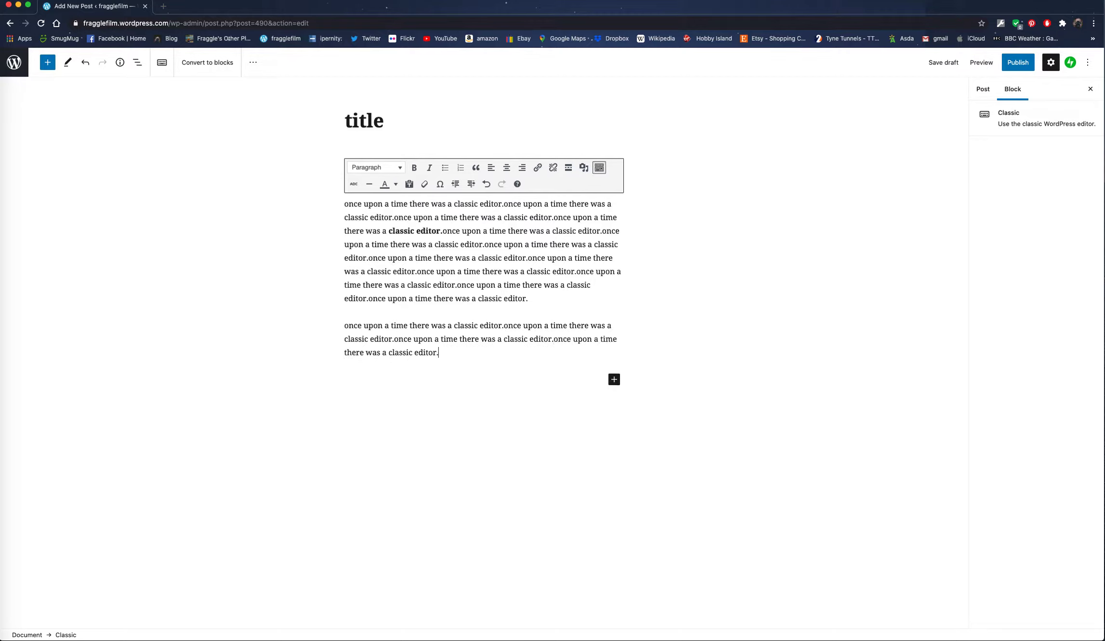
type("once upon a time there was a classic editor.")
type("once upon a time there was a classic editor.")
type("v")
key("BackSpace")
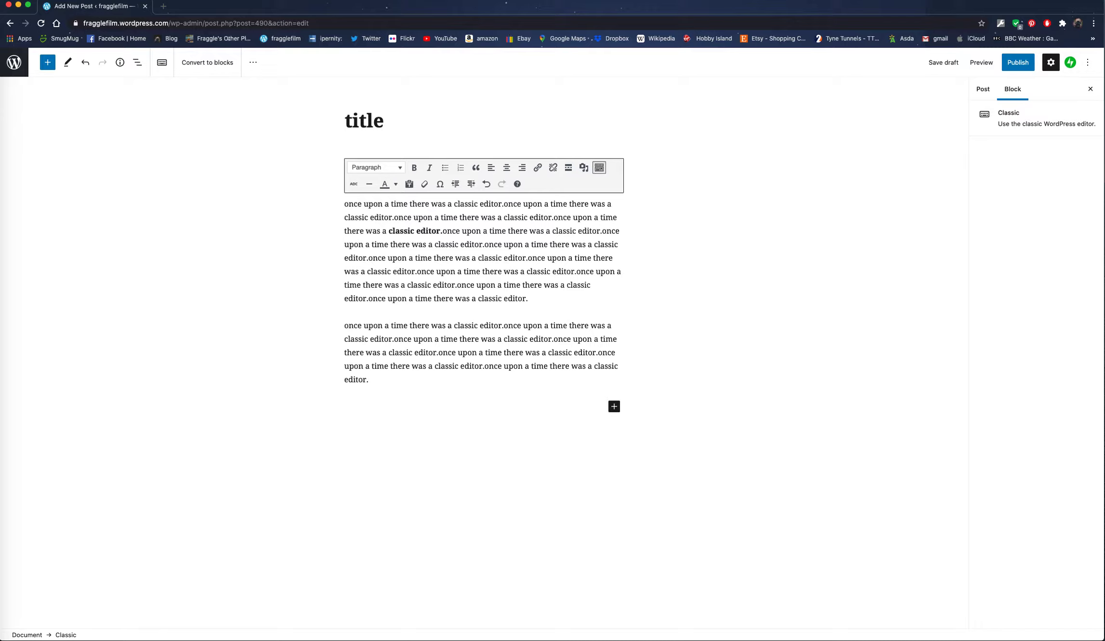
scroll(484, 250, "down", 1)
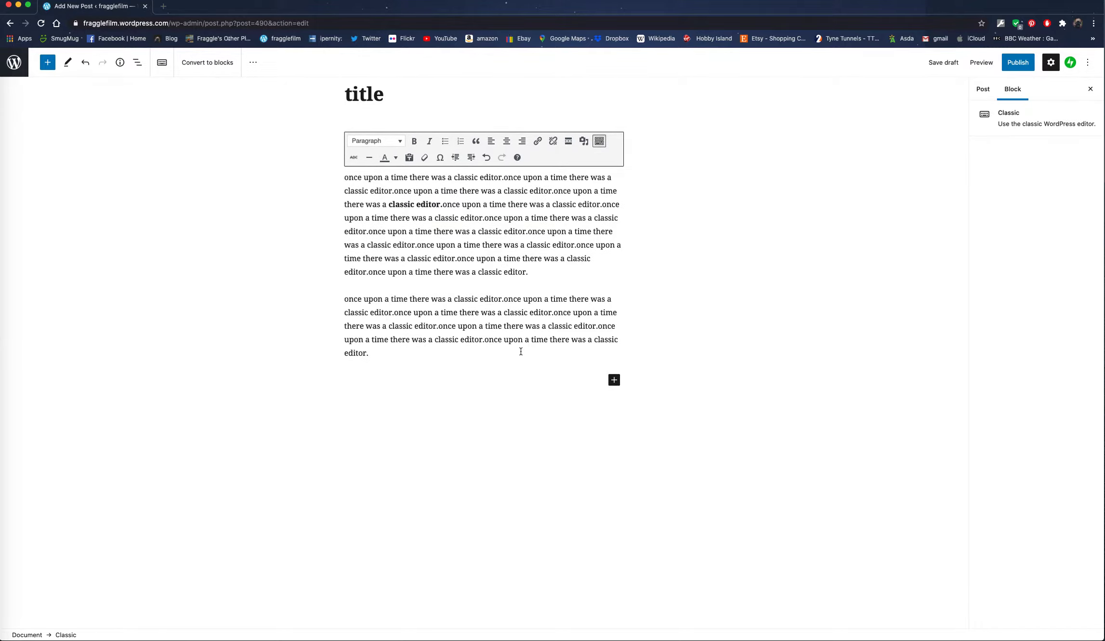
Link 'once upon a time' to the Film Friday 2020/03/06 post, opening in a new tab.
left_click_drag(439, 327, 504, 329)
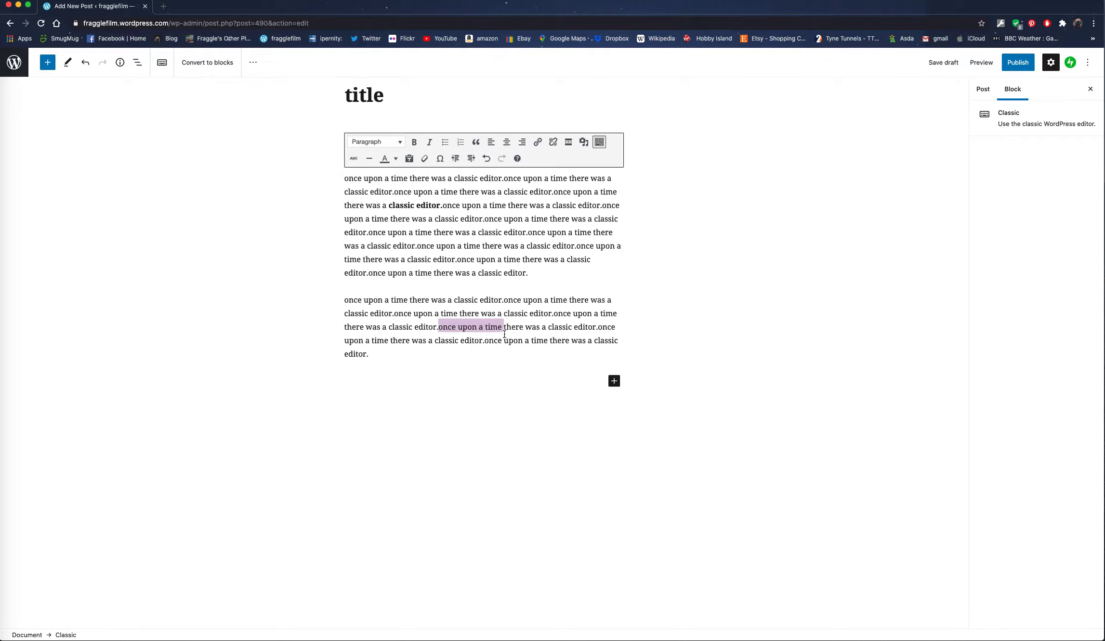
left_click(538, 142)
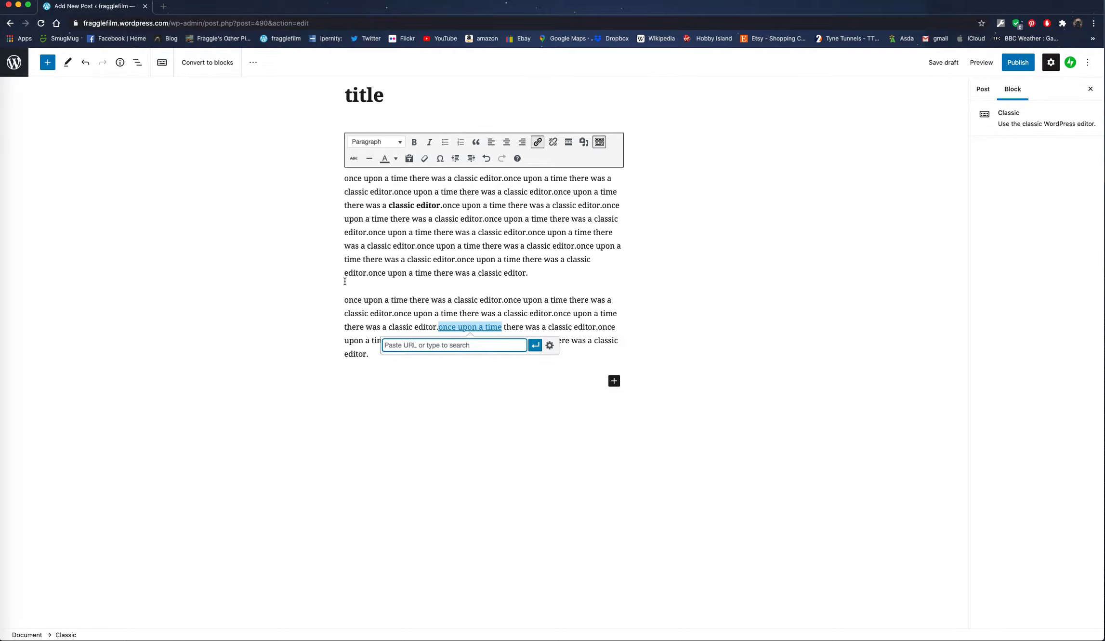
left_click(550, 345)
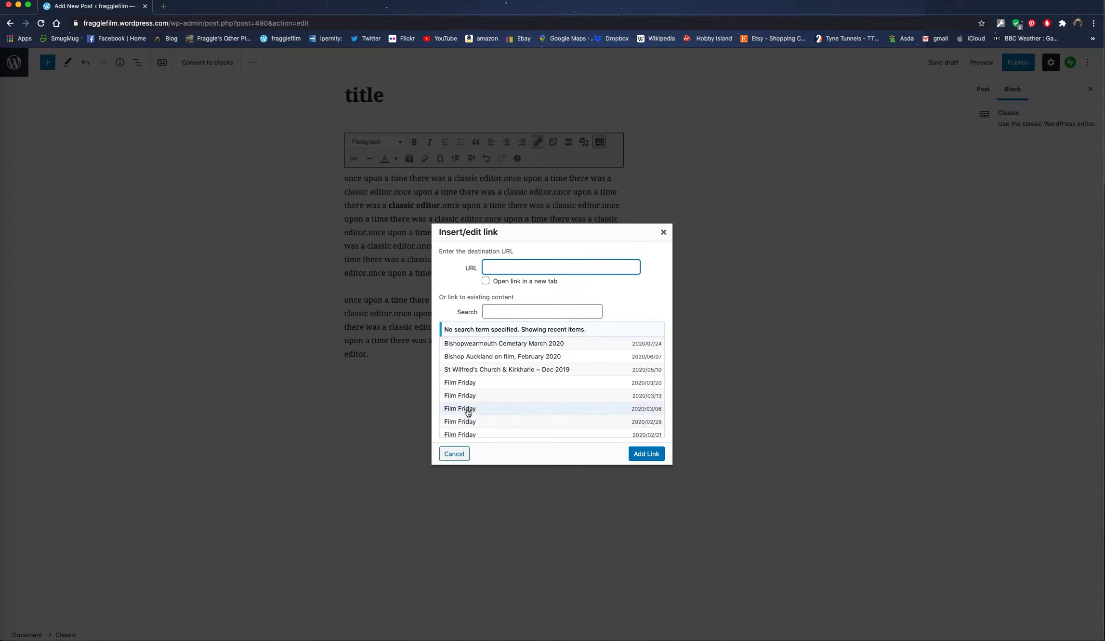
left_click(468, 409)
left_click(485, 281)
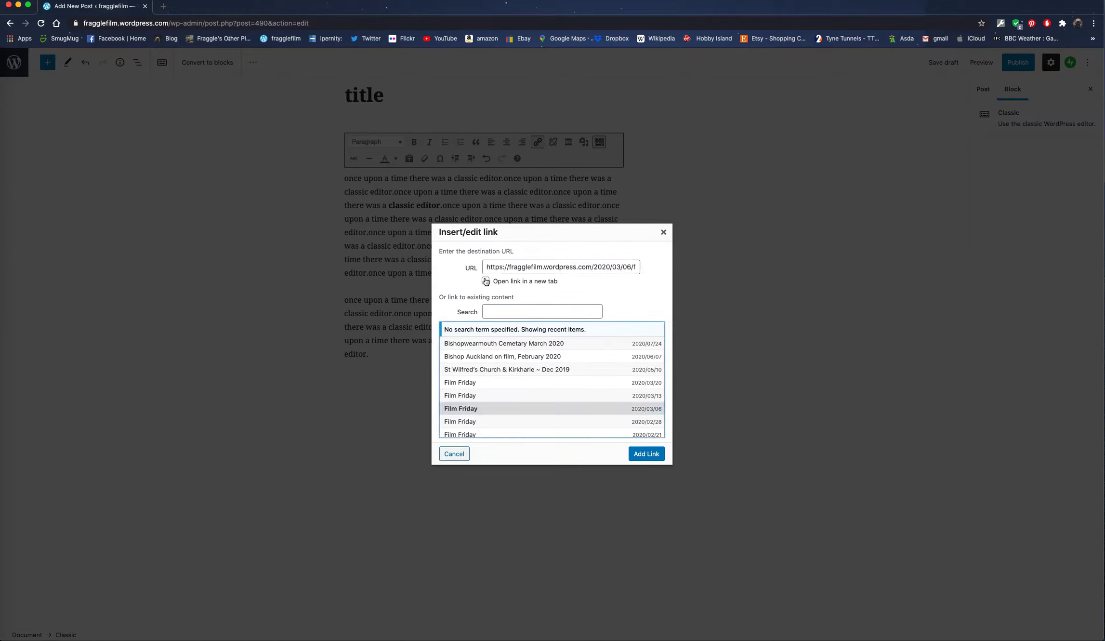
left_click(646, 453)
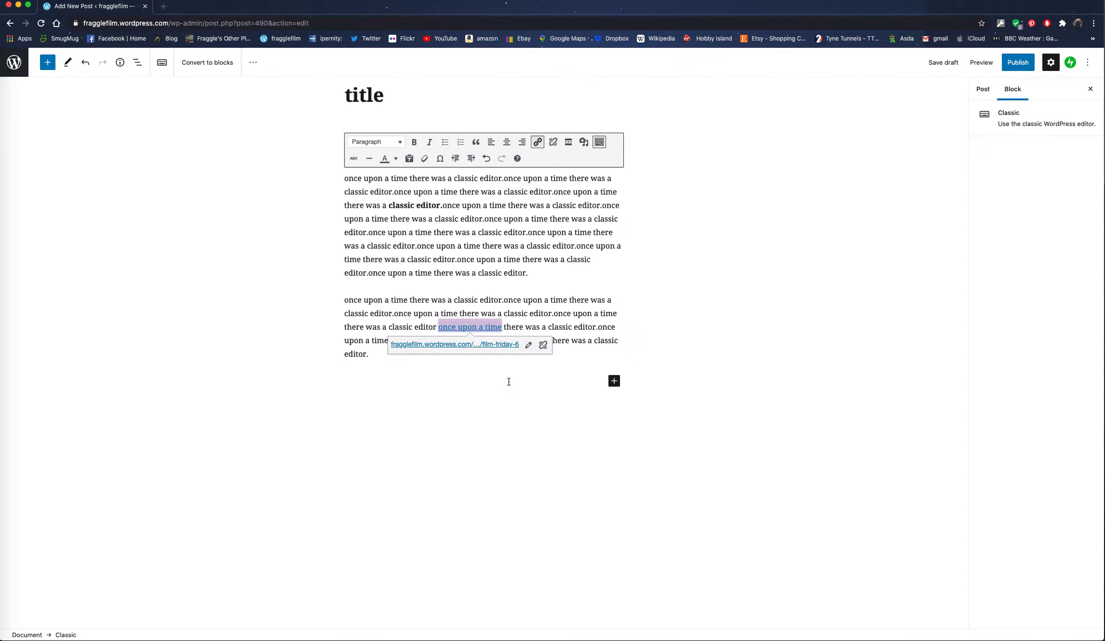
left_click(421, 374)
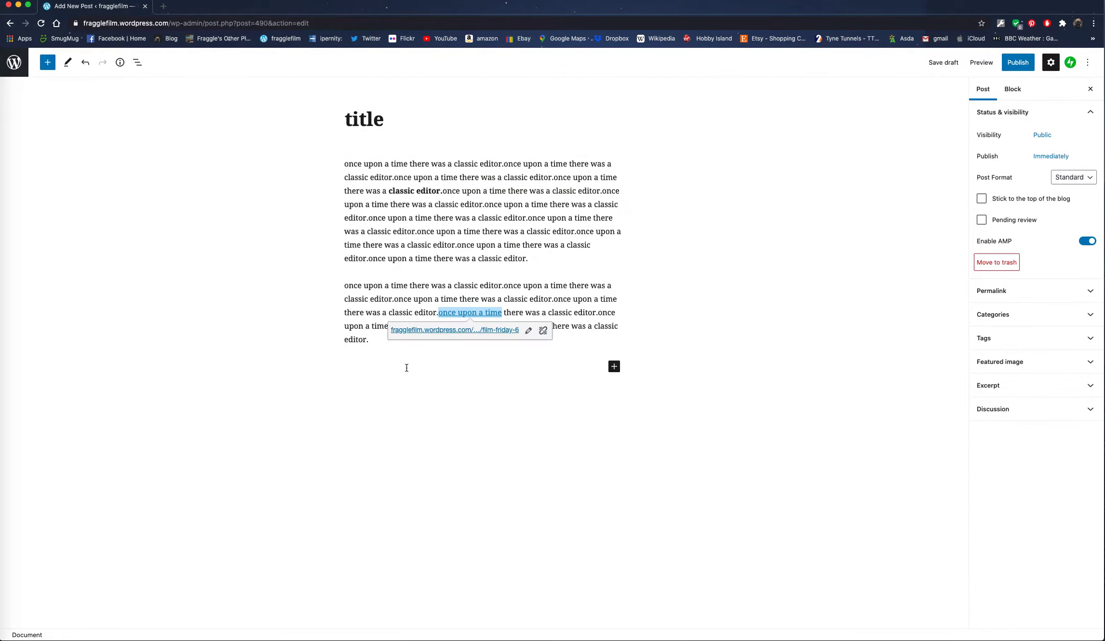
left_click(378, 337)
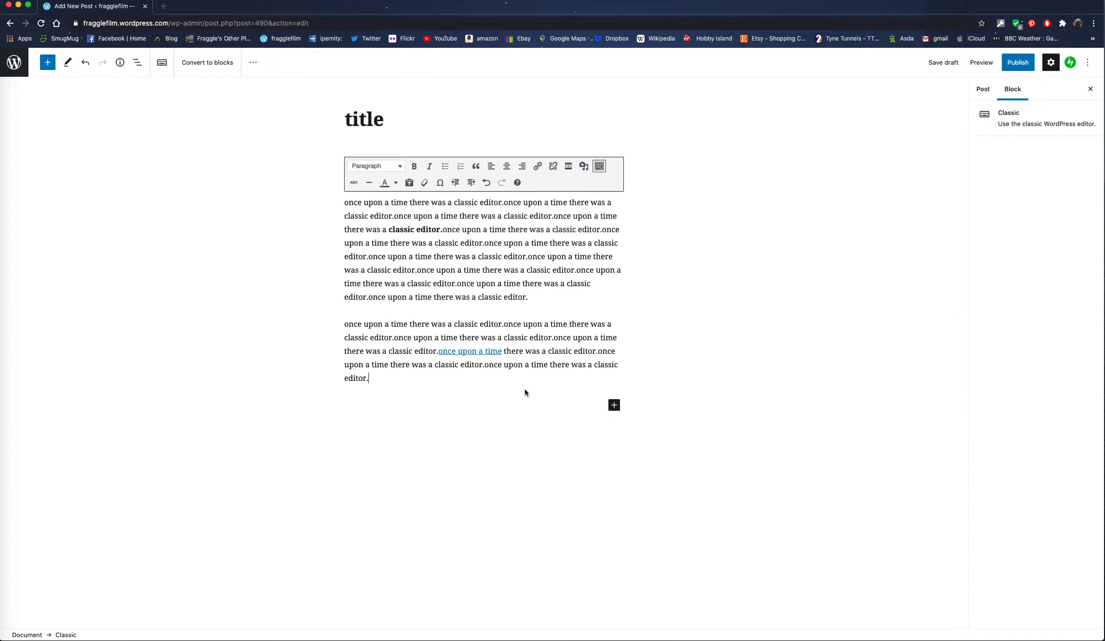
Add a third paragraph with the pasted classic-editor sentence and an empty line below it.
key("Return")
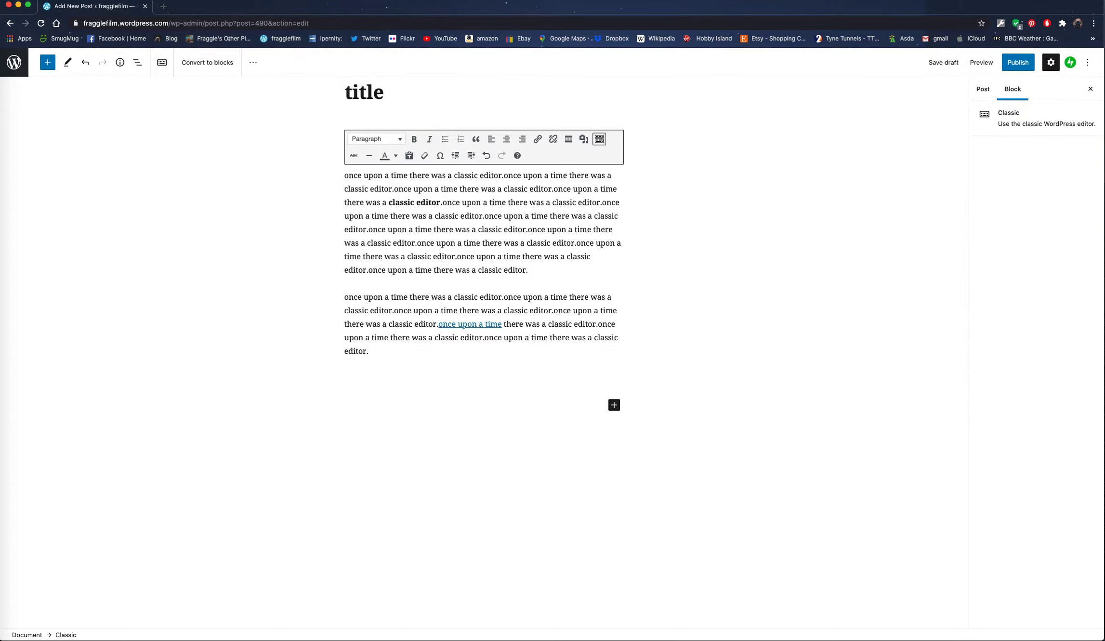
type("once upon a time there was a classic editor.")
type("once upon a time there was a classic editor.")
type("once upon a time there was a classic editor.")
type("once upon a time there was a classic editor.")
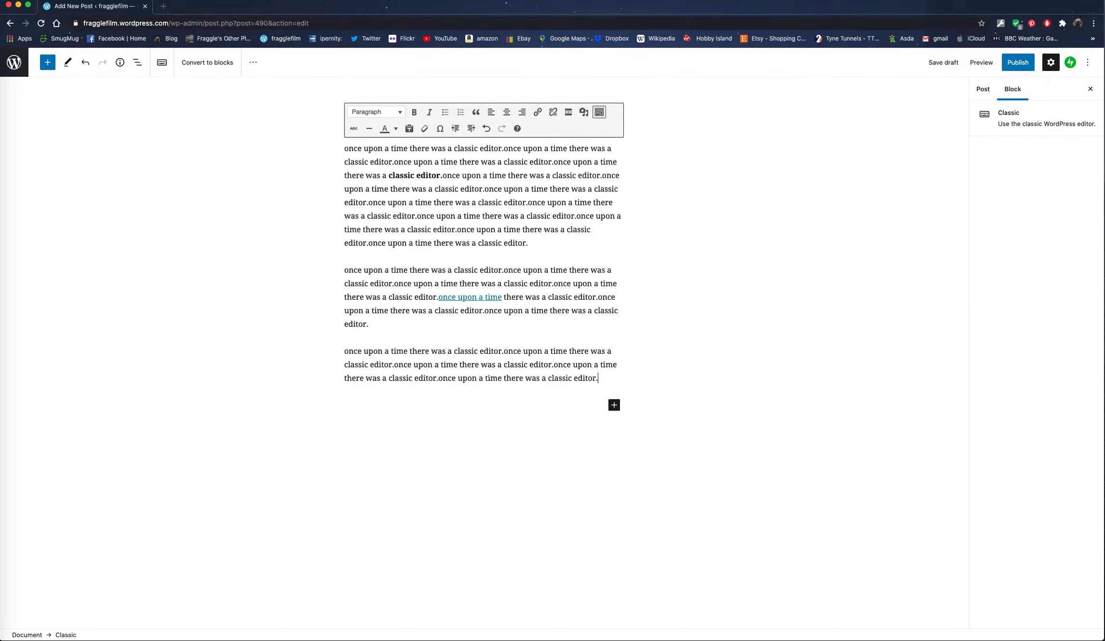
key("Return")
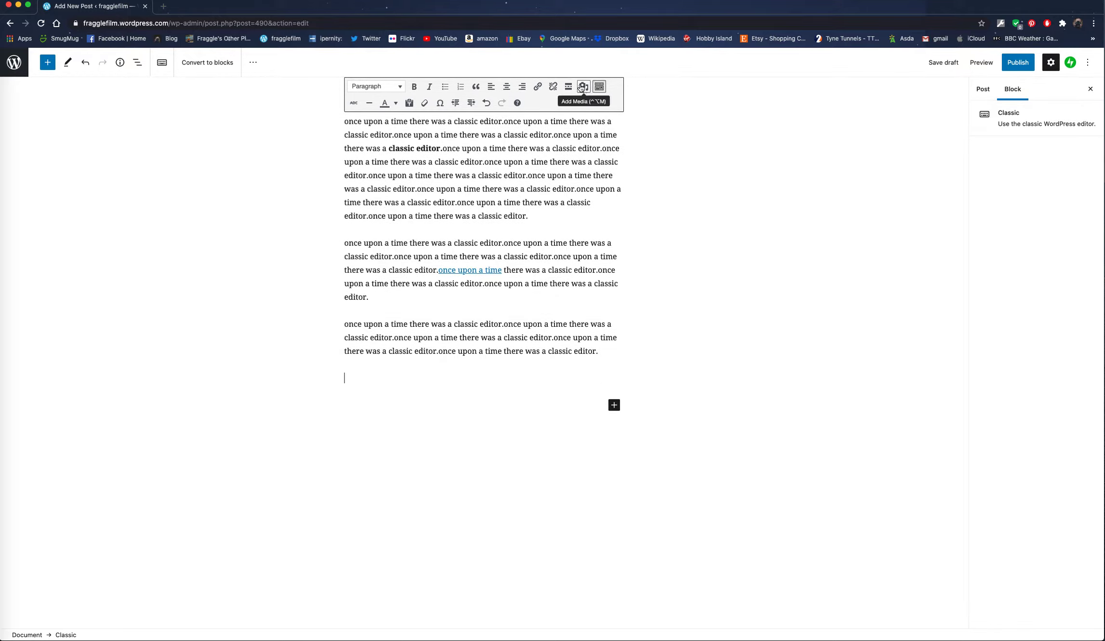
Insert the Celtic cross photo from the Media Library into the post.
left_click(583, 87)
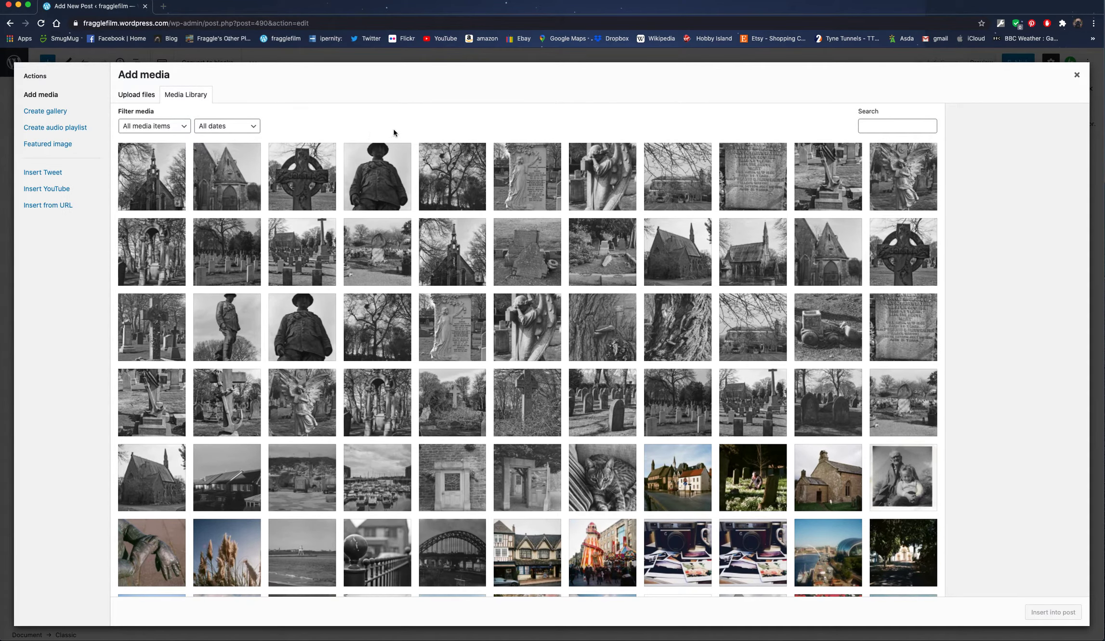
left_click(137, 96)
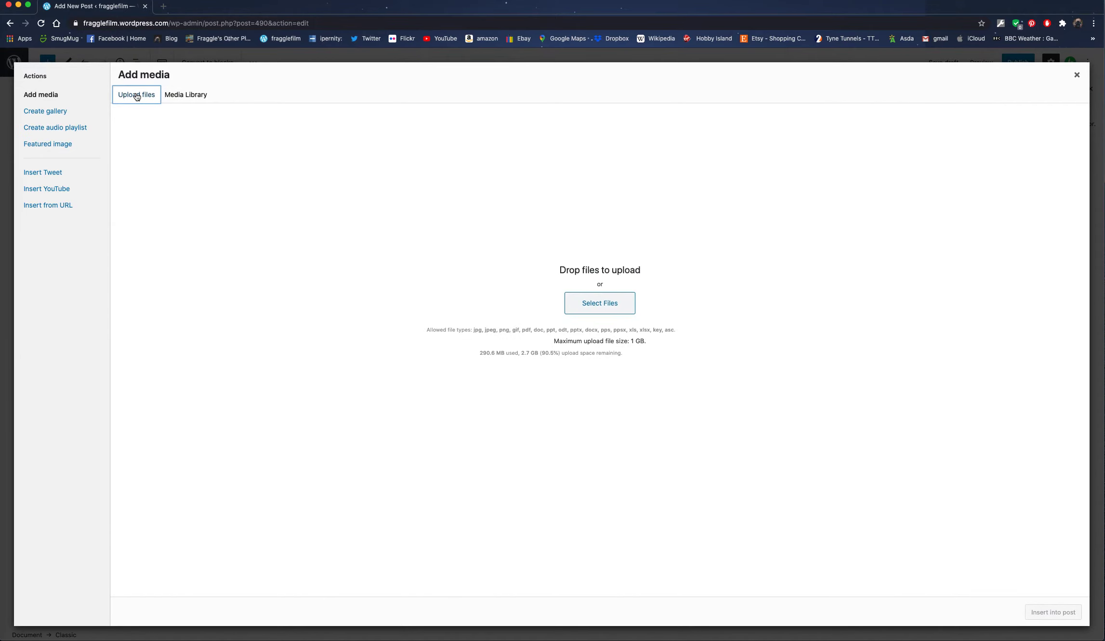
left_click(188, 96)
left_click(299, 183)
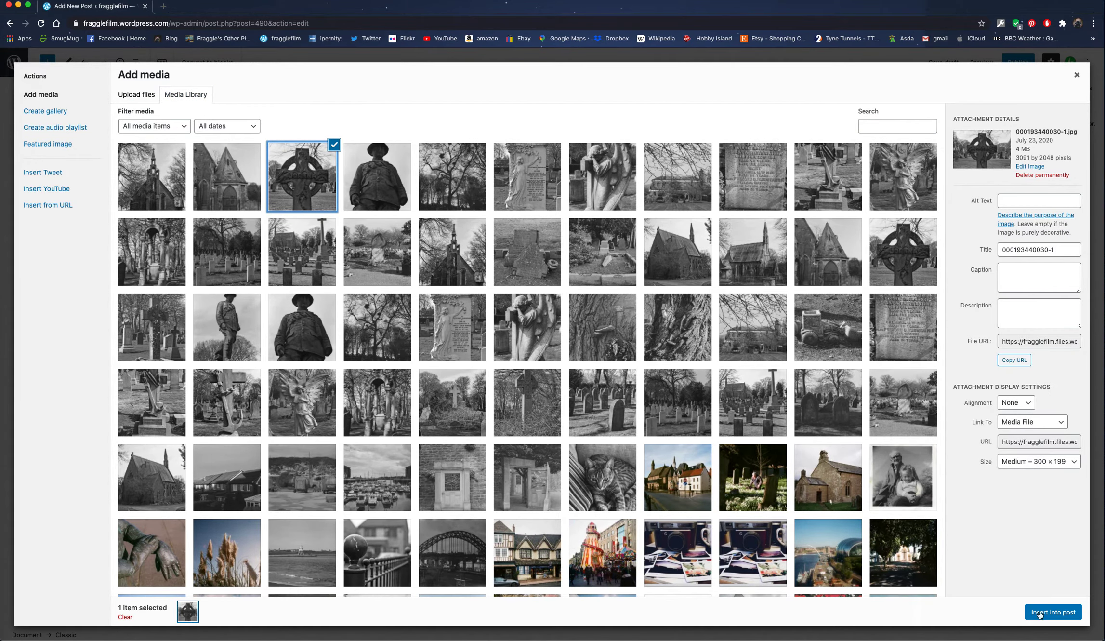
left_click(1053, 612)
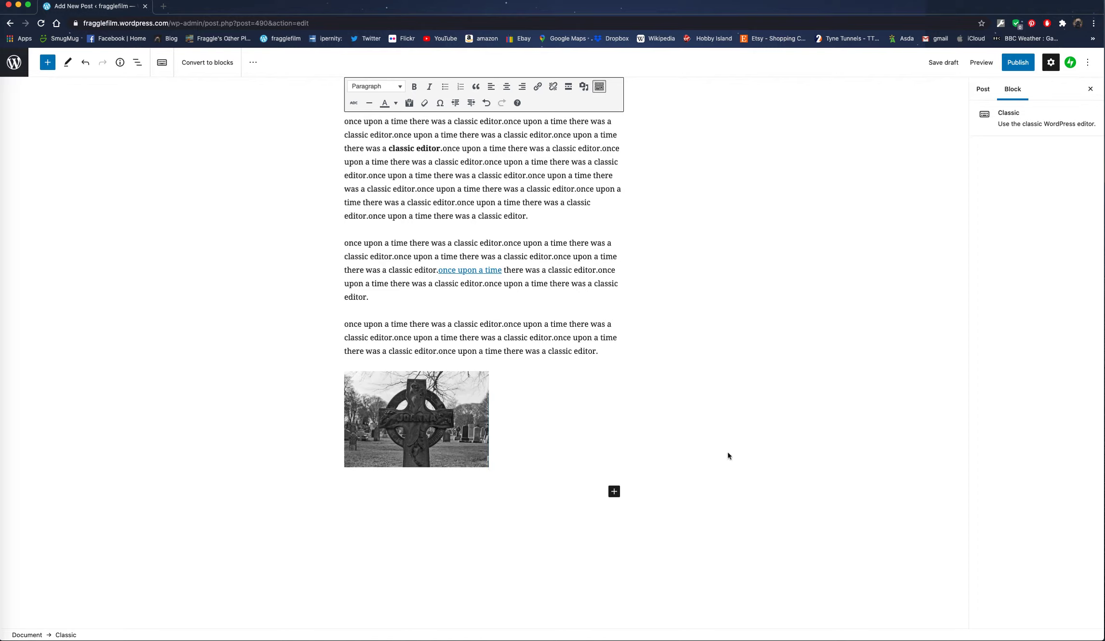
Paste the sentence below the photo and format that paragraph as a blockquote.
key("Return")
key("Return")
type("once upon a time there was a classic editor.")
type("once upon a time there was a classic editor.")
type("once upon a time there was a classic editor.")
type("once upon a time there was a classic editor.")
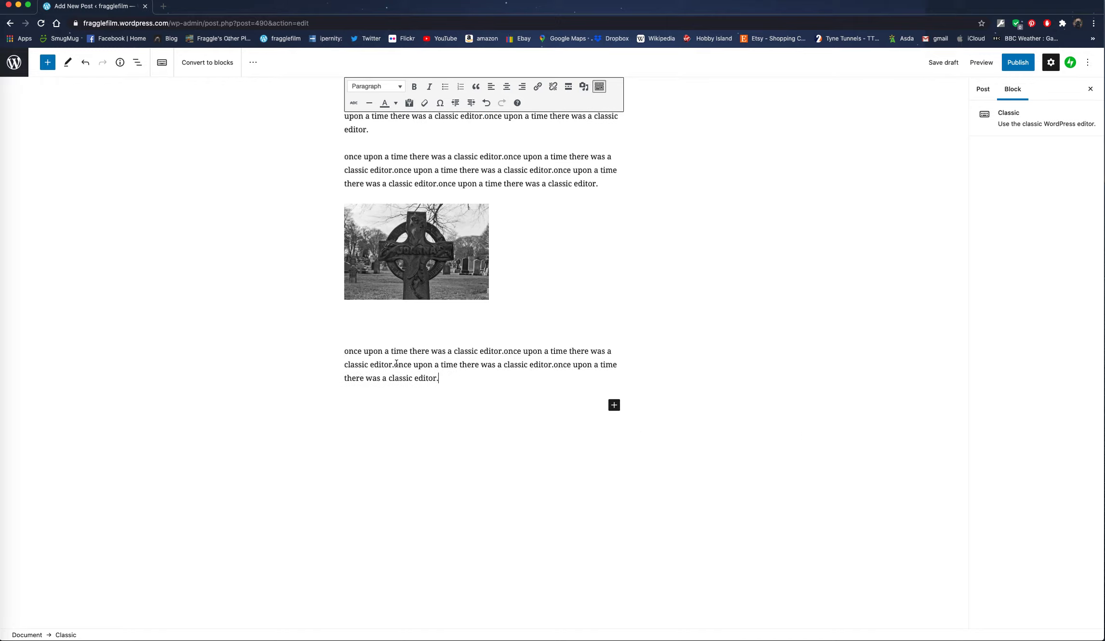
left_click_drag(394, 364, 479, 362)
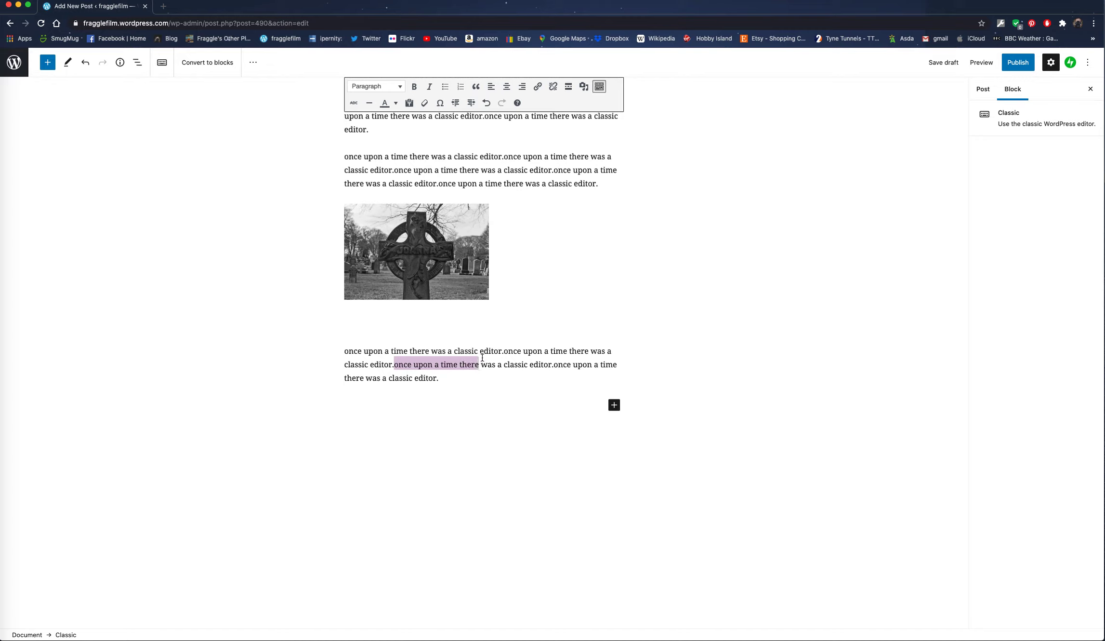
left_click(475, 87)
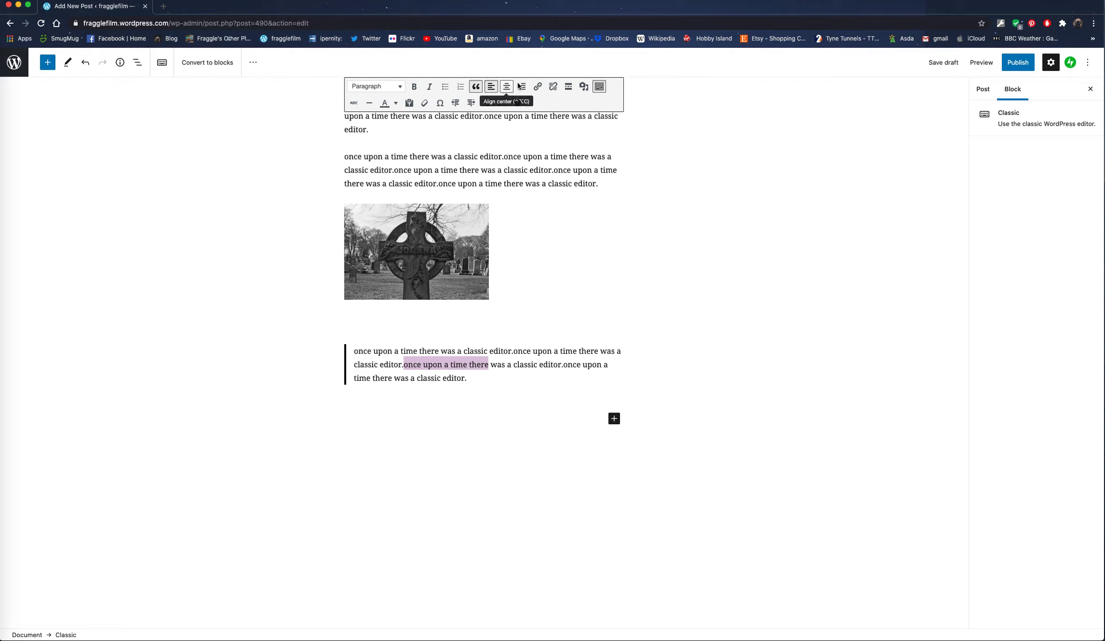
Link 'once upon a time there' in the quote to the Film Friday 2020/03/20 post.
left_click(537, 87)
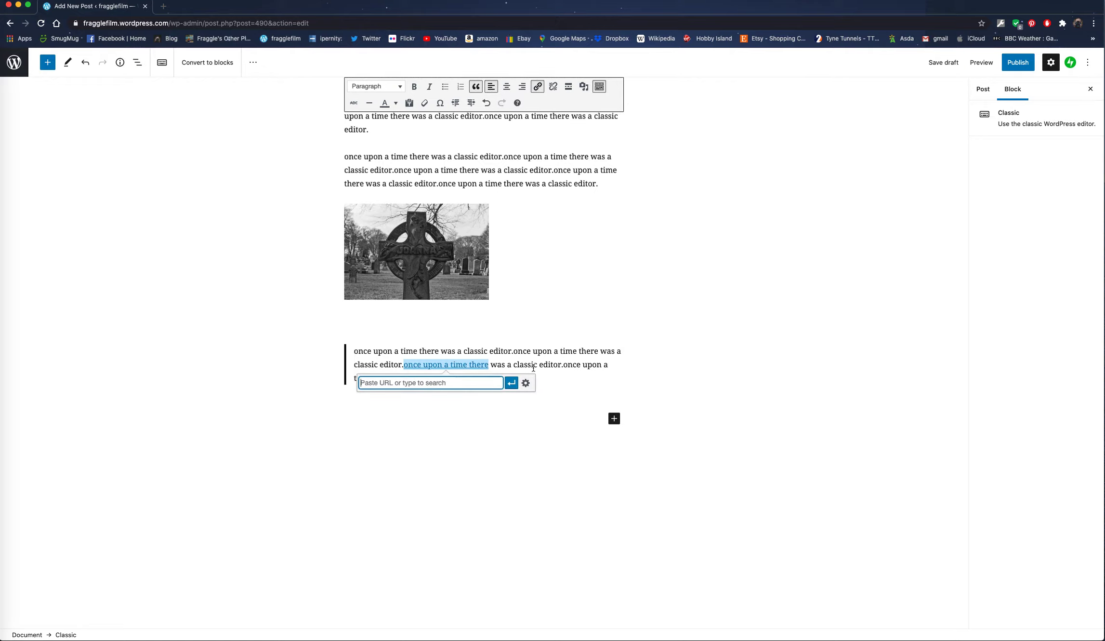
left_click(526, 383)
left_click(495, 403)
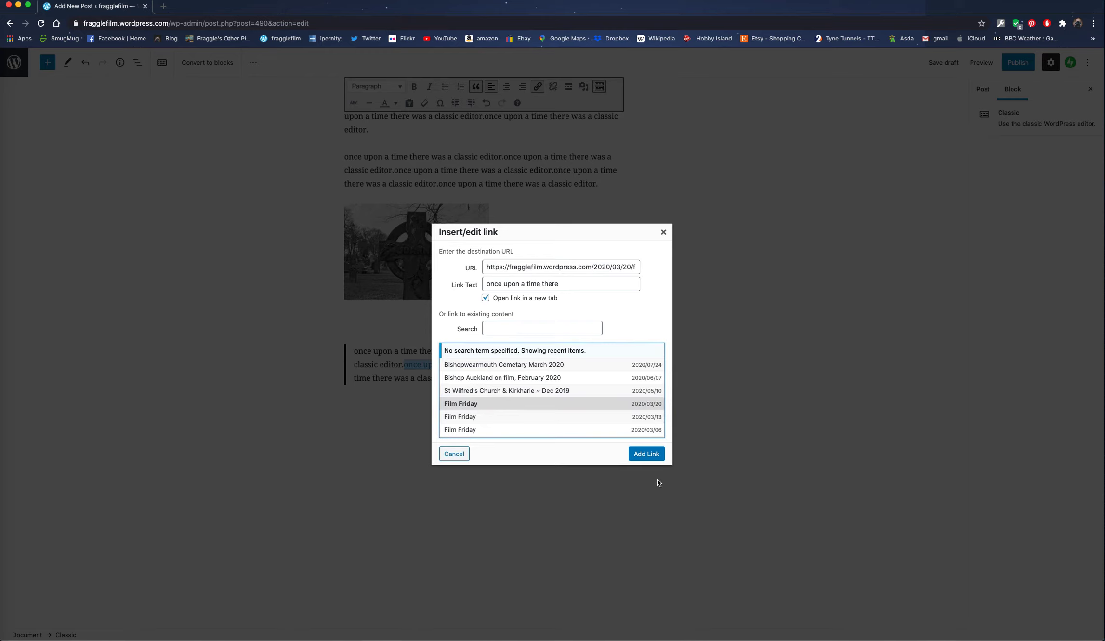
left_click(640, 451)
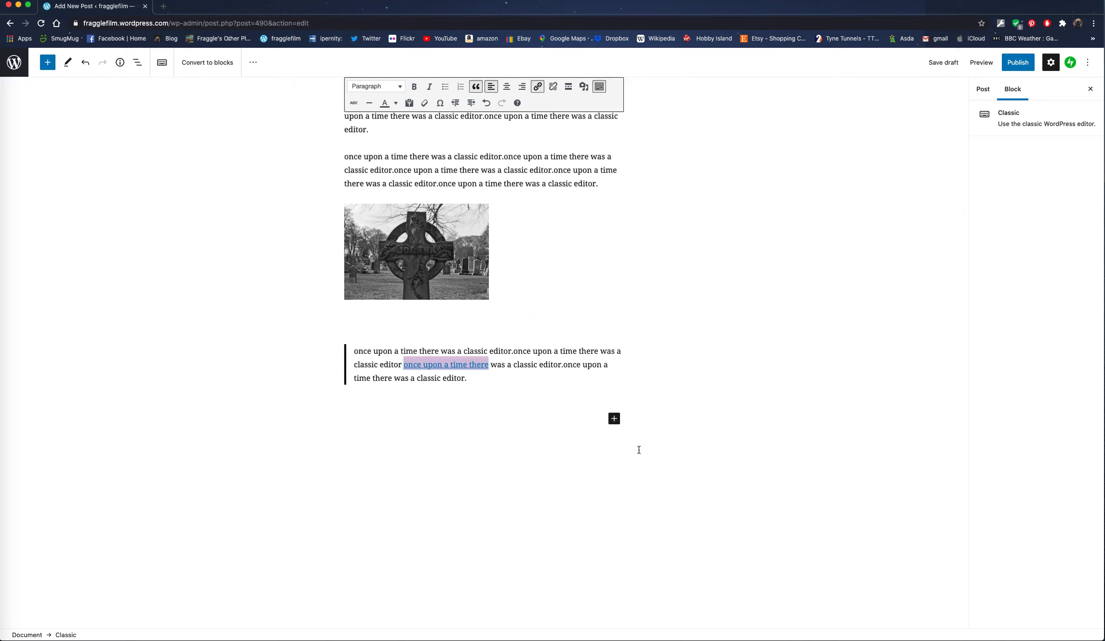
left_click(515, 442)
left_click(686, 282)
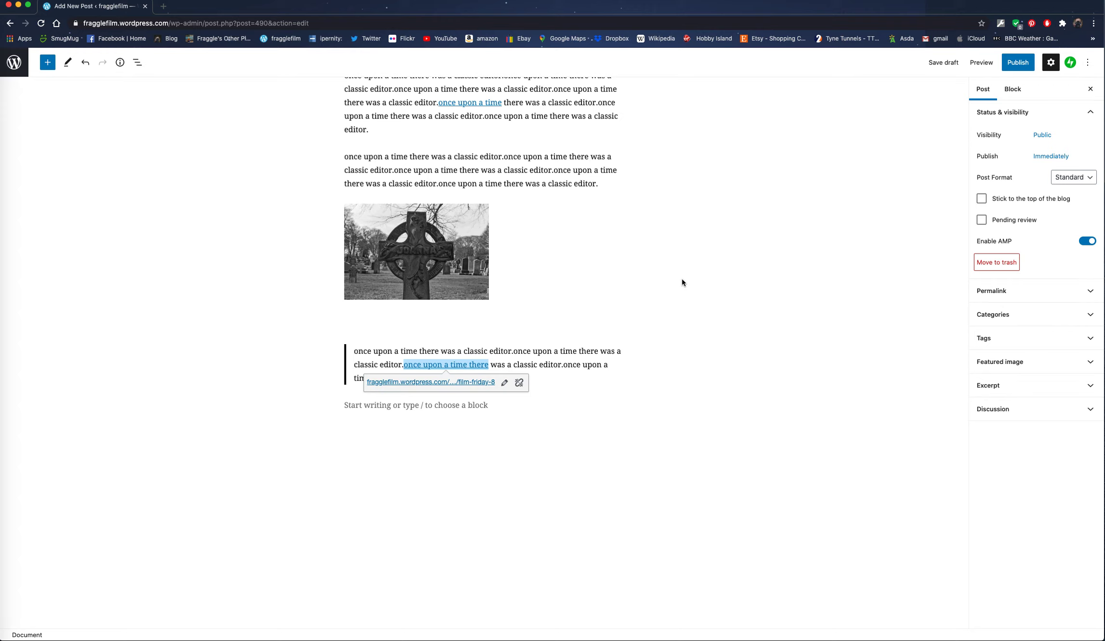
scroll(670, 226, "up", 5)
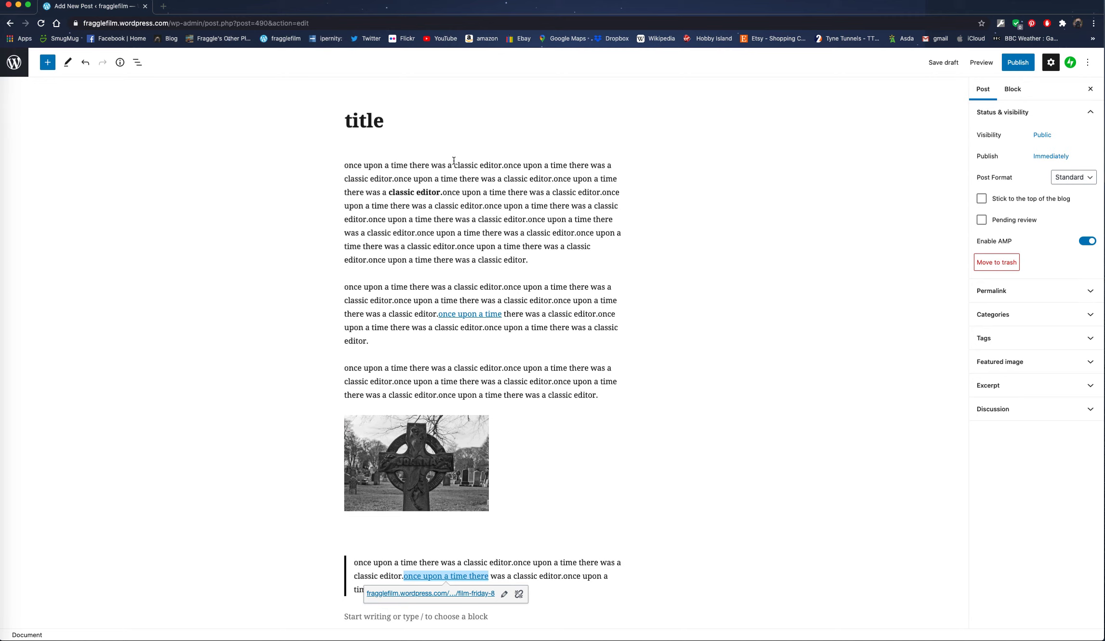
left_click(454, 164)
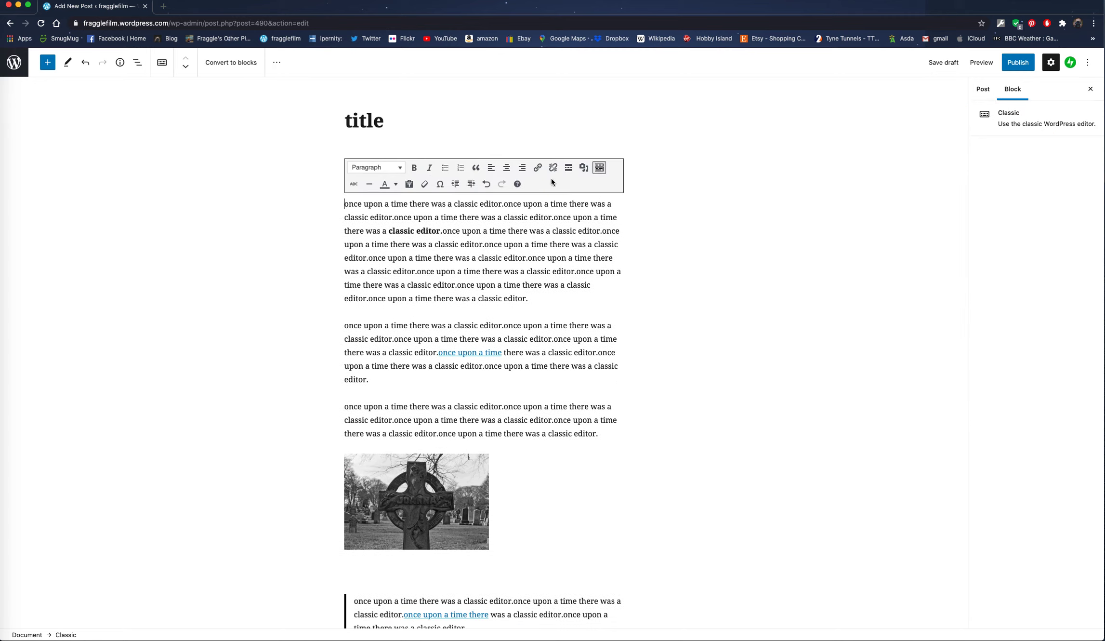